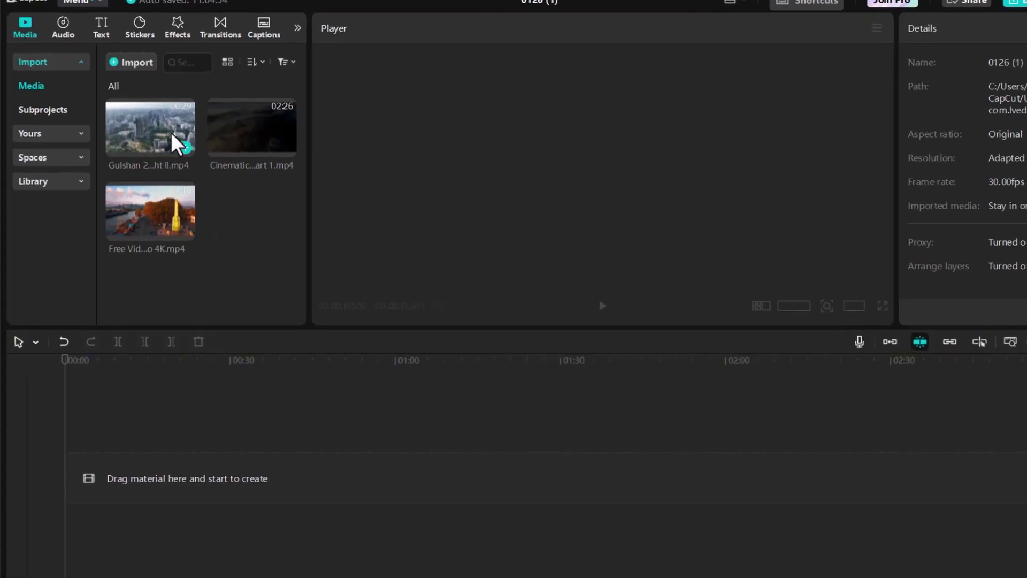
Step: Preview the city skyline, foggy hilltop and riverside monument drone clips, then select all three
click(171, 134)
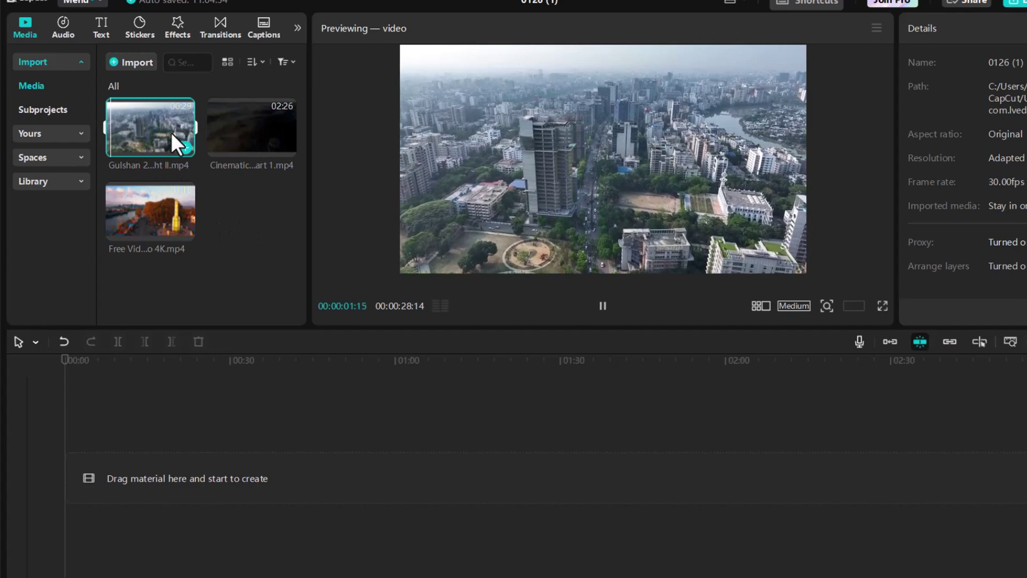
click(607, 312)
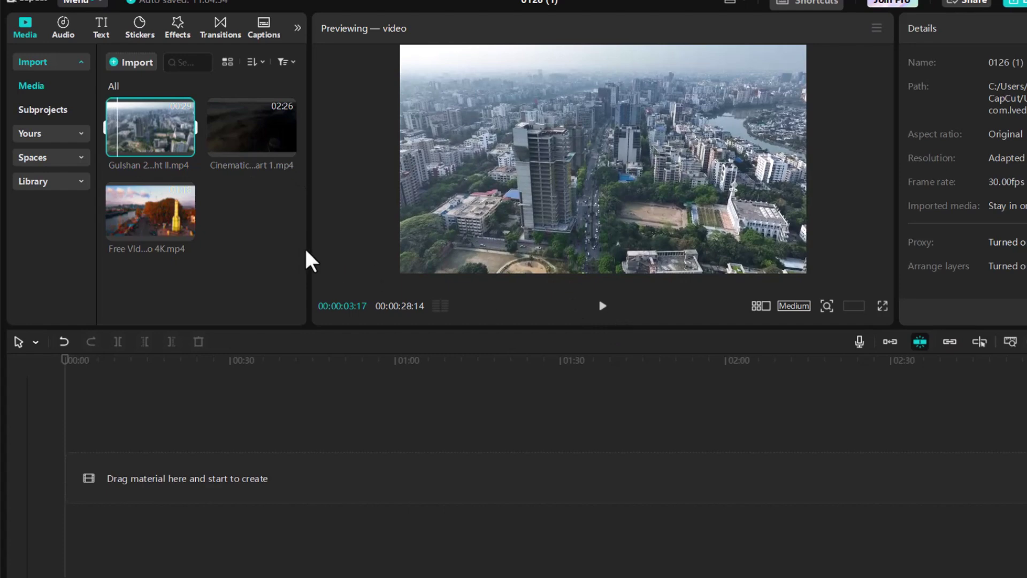
click(236, 125)
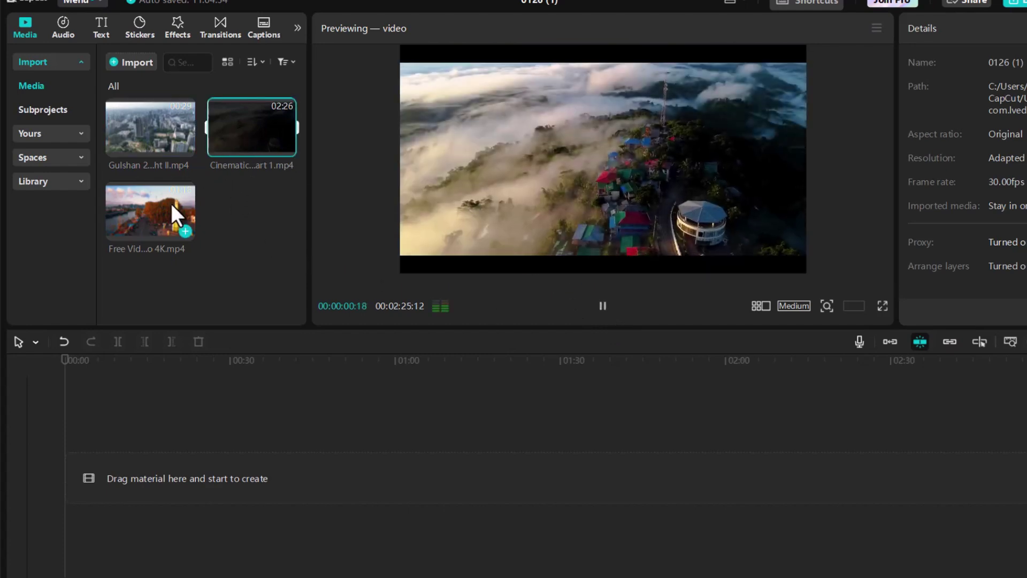
click(172, 205)
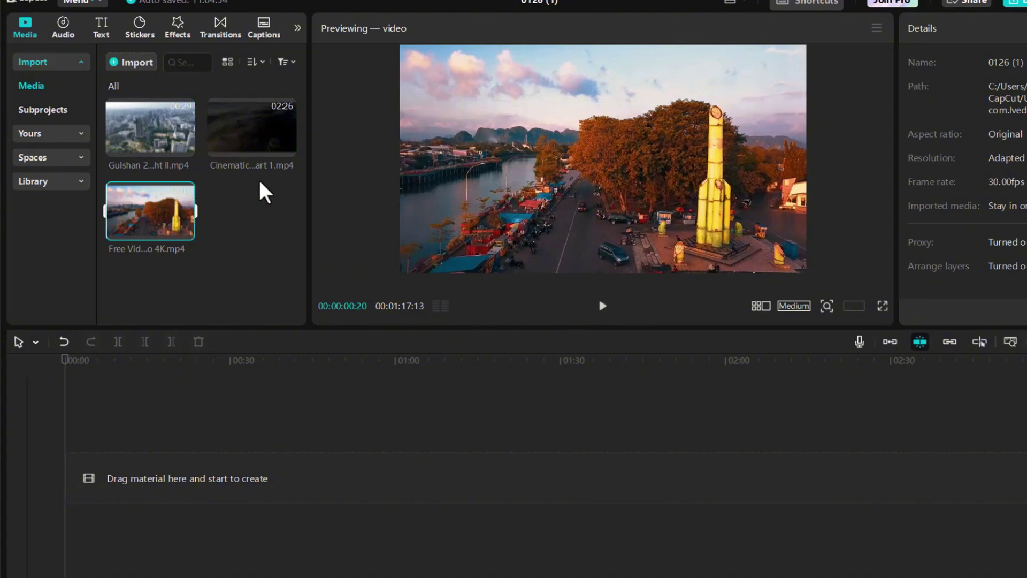
drag(270, 214, 158, 134)
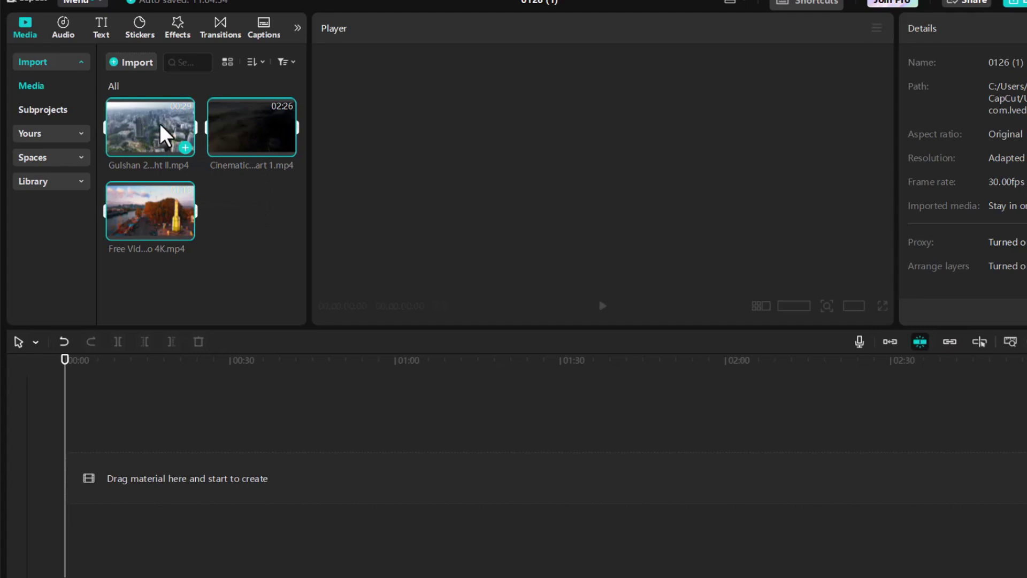
Step: Create a multi-camera clip named 'video' from the three drone clips using Auto sync
right_click(164, 134)
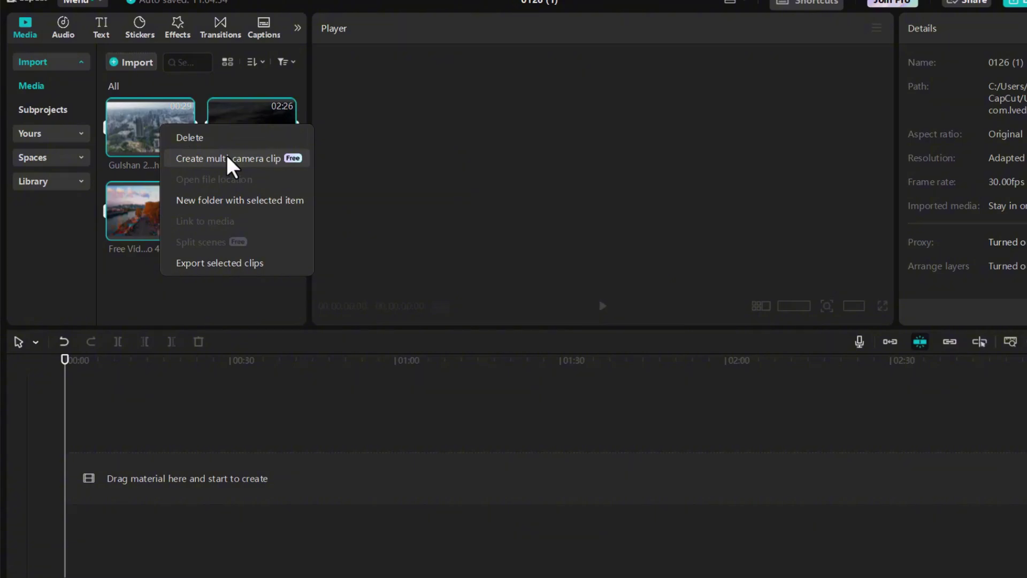
click(226, 158)
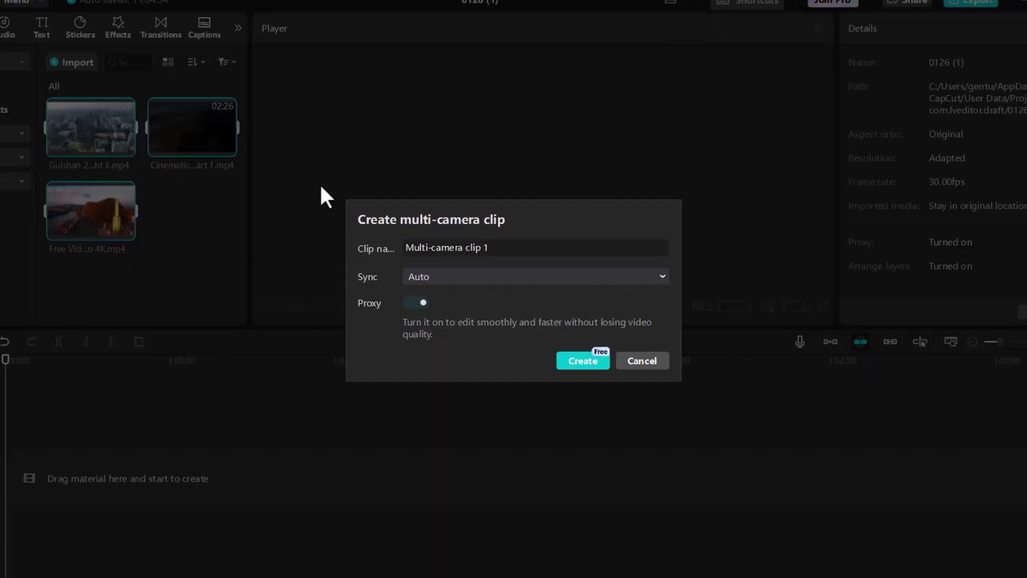
drag(508, 248, 395, 245)
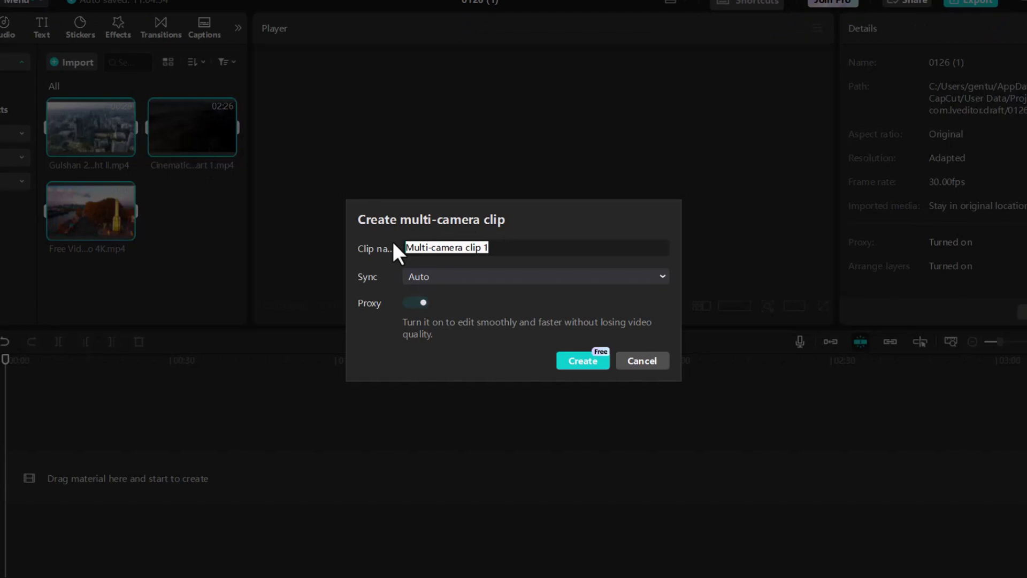
key(BackSpace)
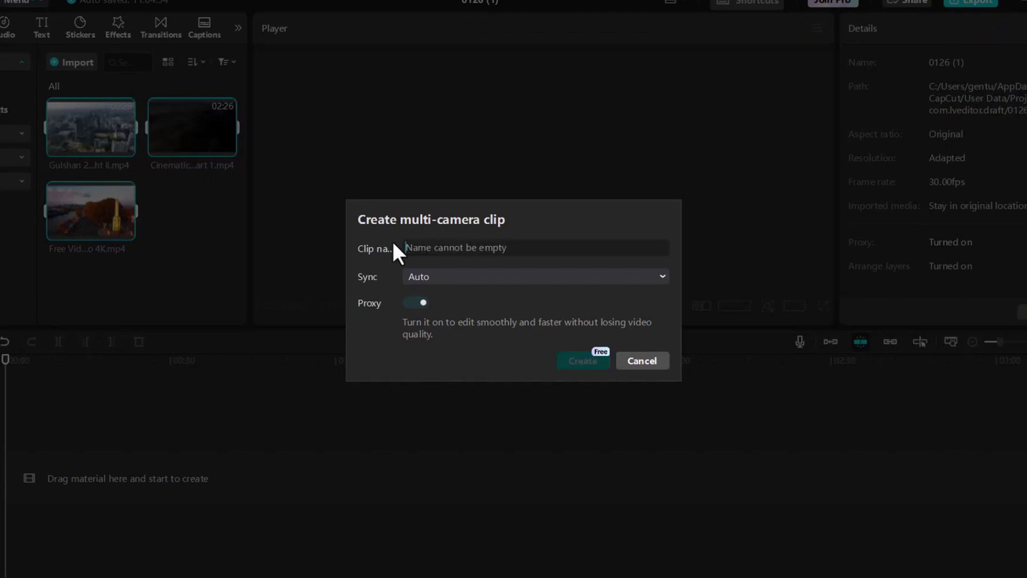
text(video)
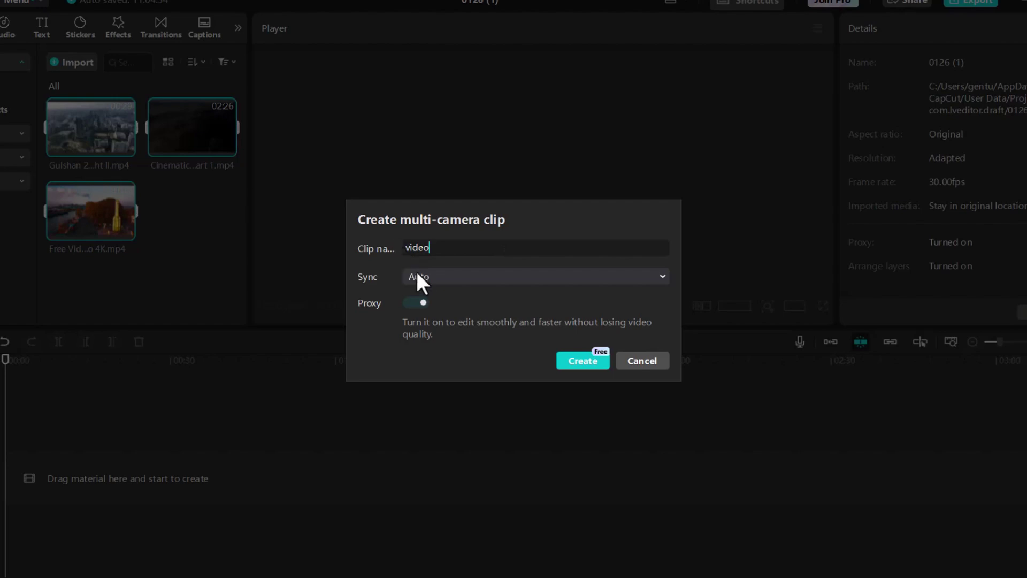
click(436, 277)
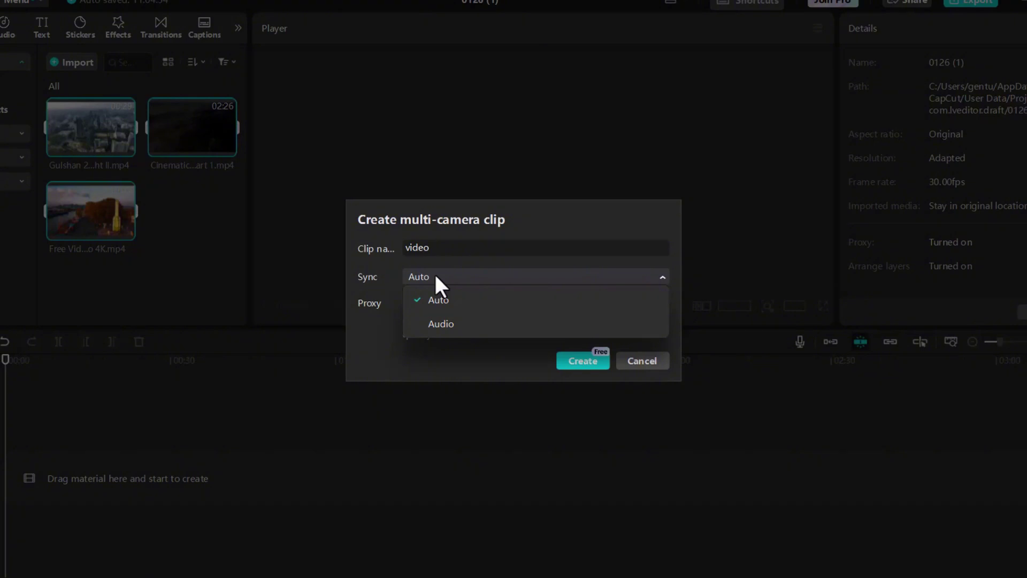
click(464, 302)
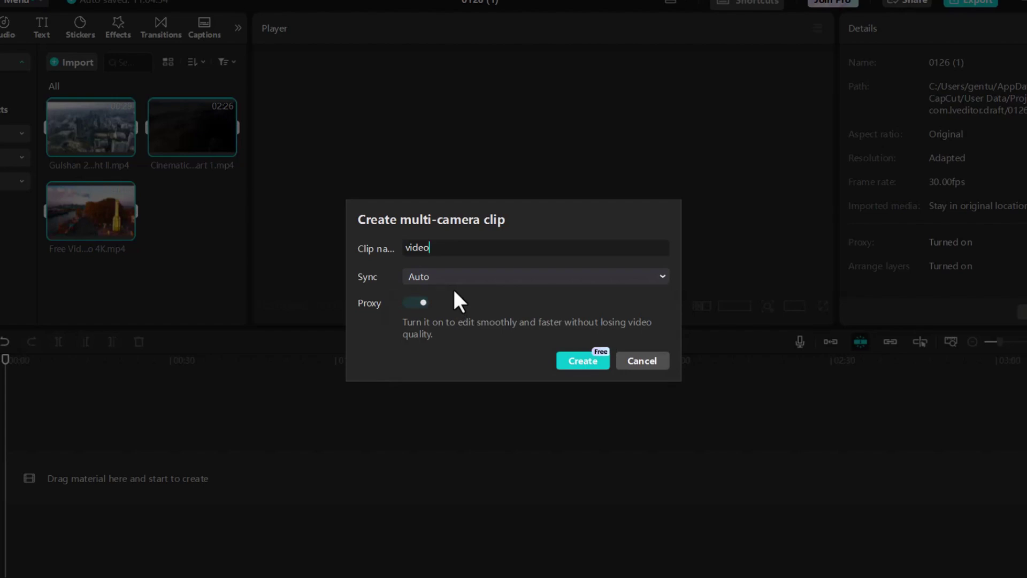
click(566, 360)
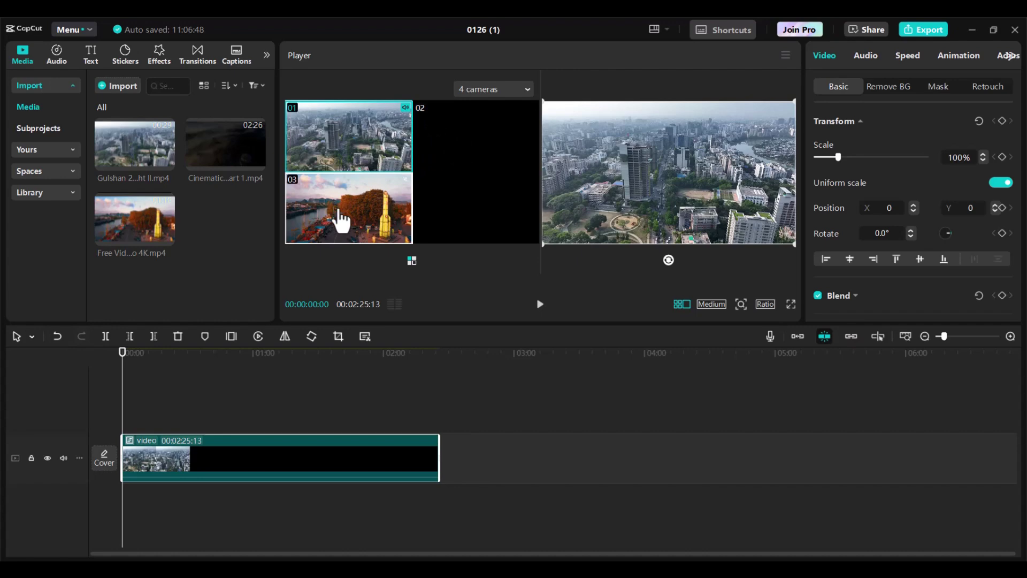
Step: Check the camera grid and preview quality options, keeping the 4-camera layout and Medium quality
click(511, 90)
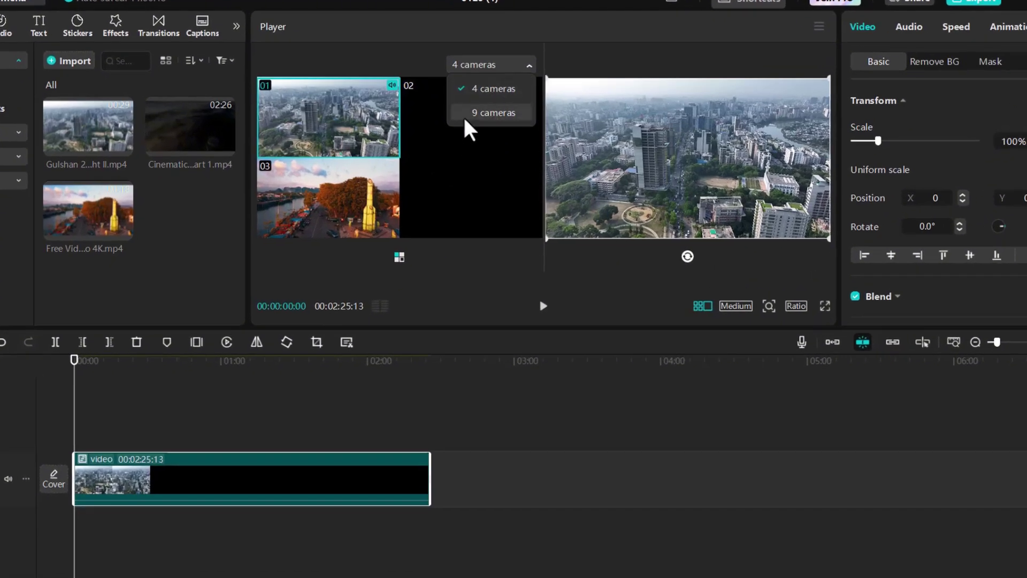
click(382, 55)
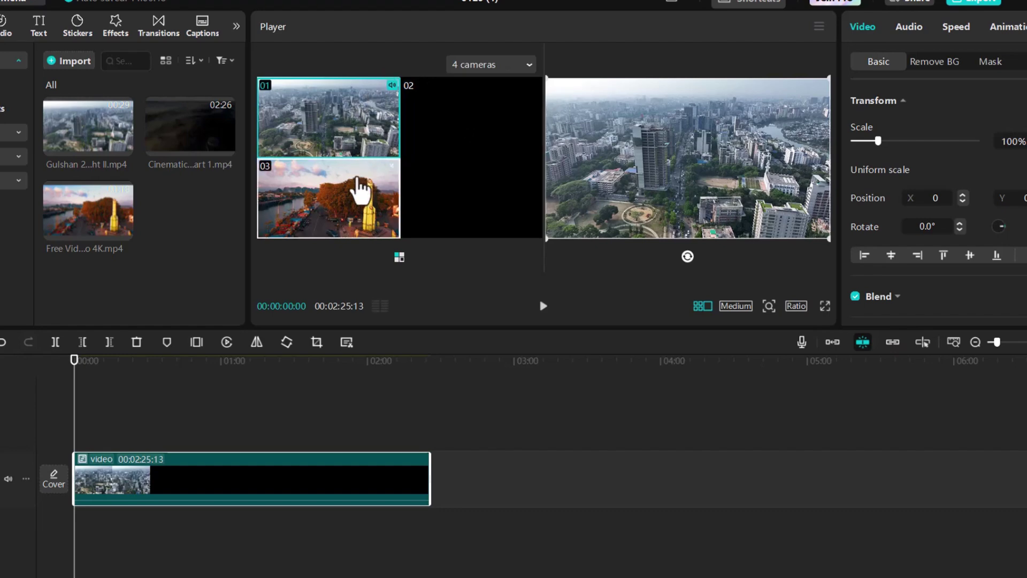
click(745, 306)
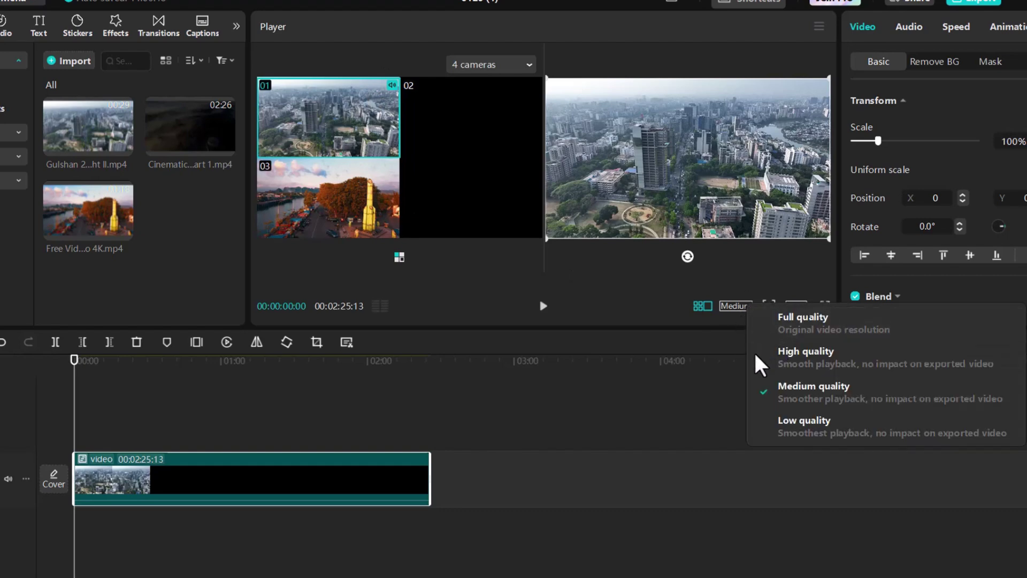
click(747, 306)
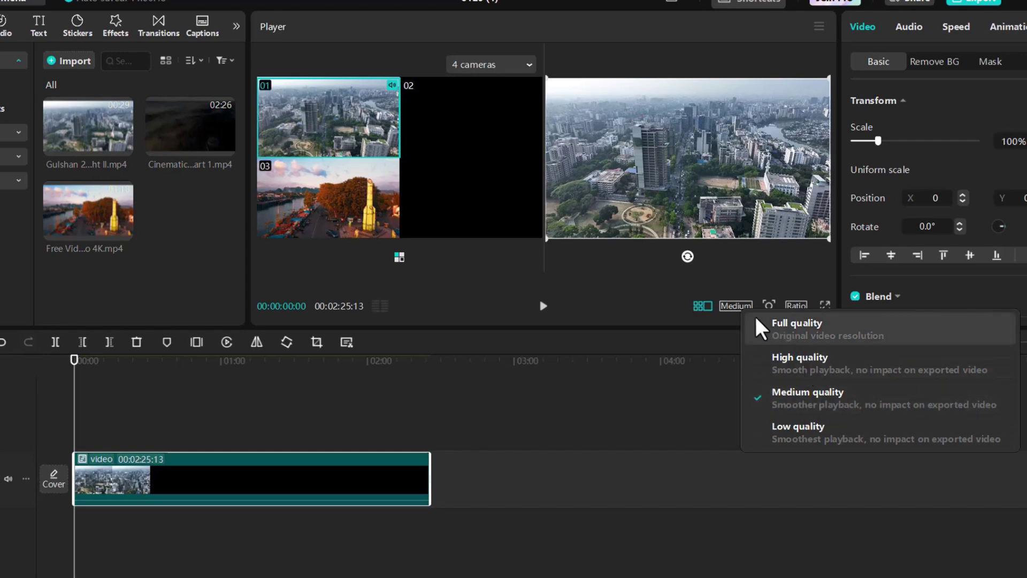
click(738, 314)
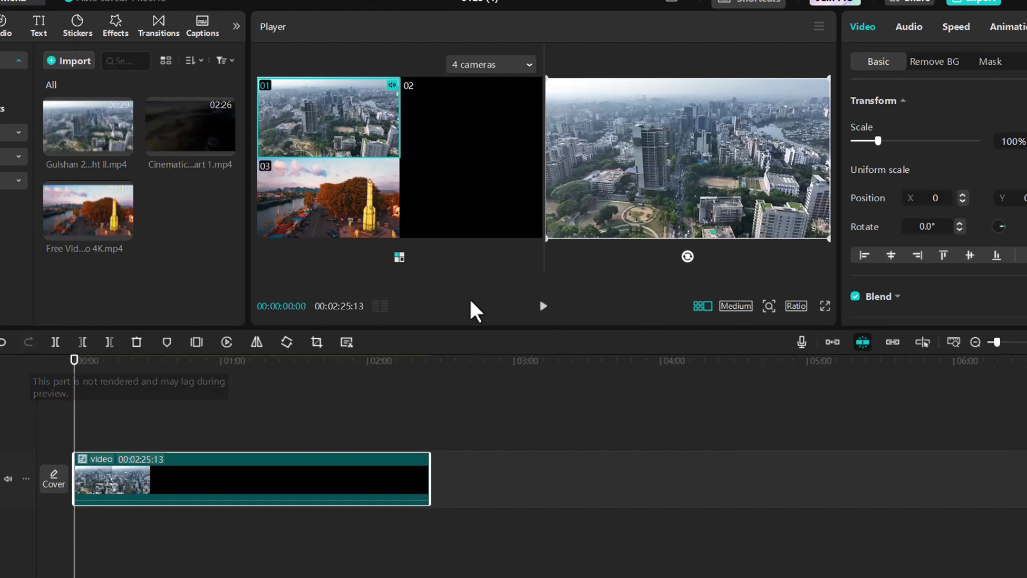
Step: During playback cut to cameras 02, 03, 01, 03, 02, 03, then pause and rewind to 00:00:03:11
click(544, 307)
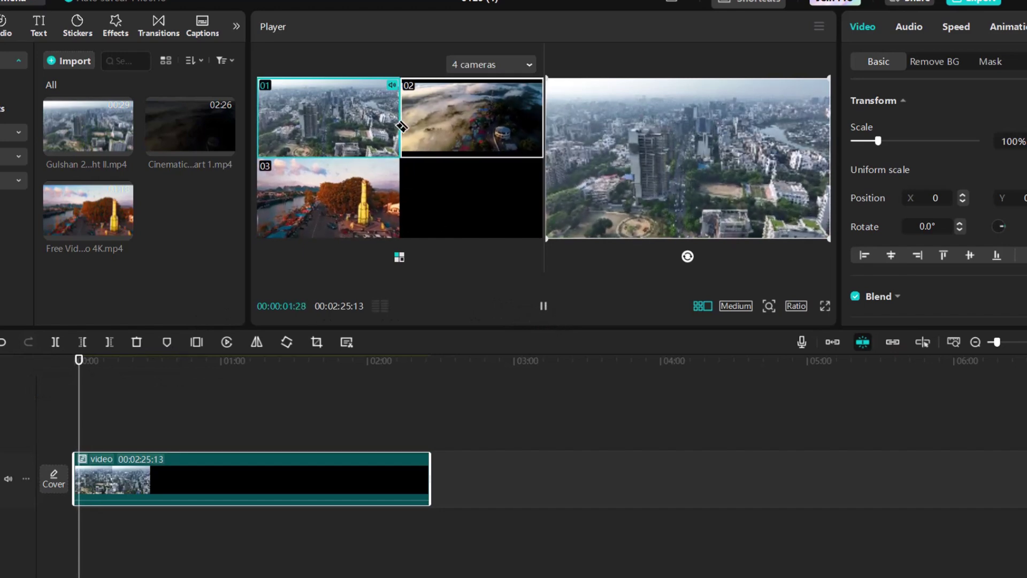
click(439, 115)
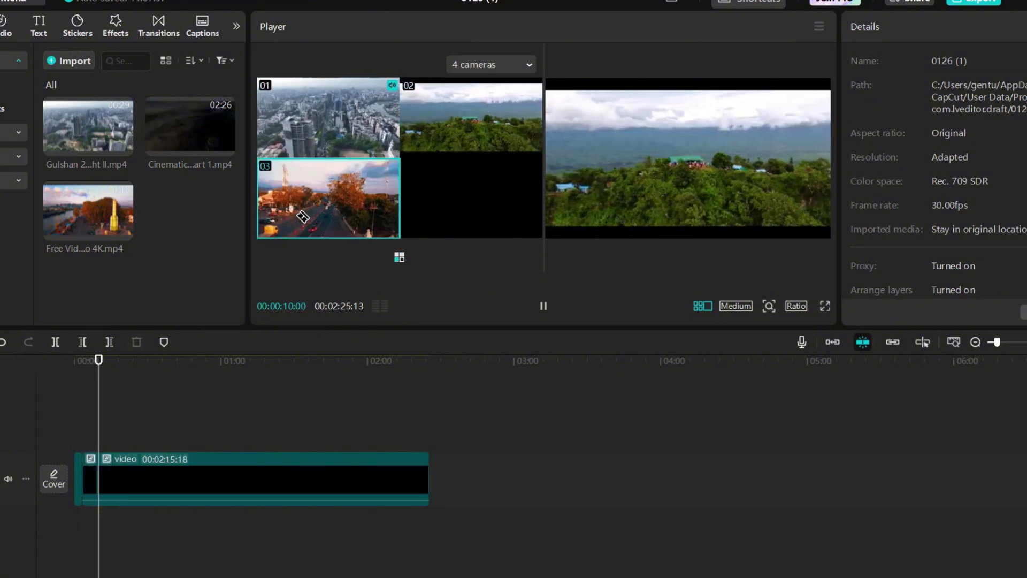
click(303, 216)
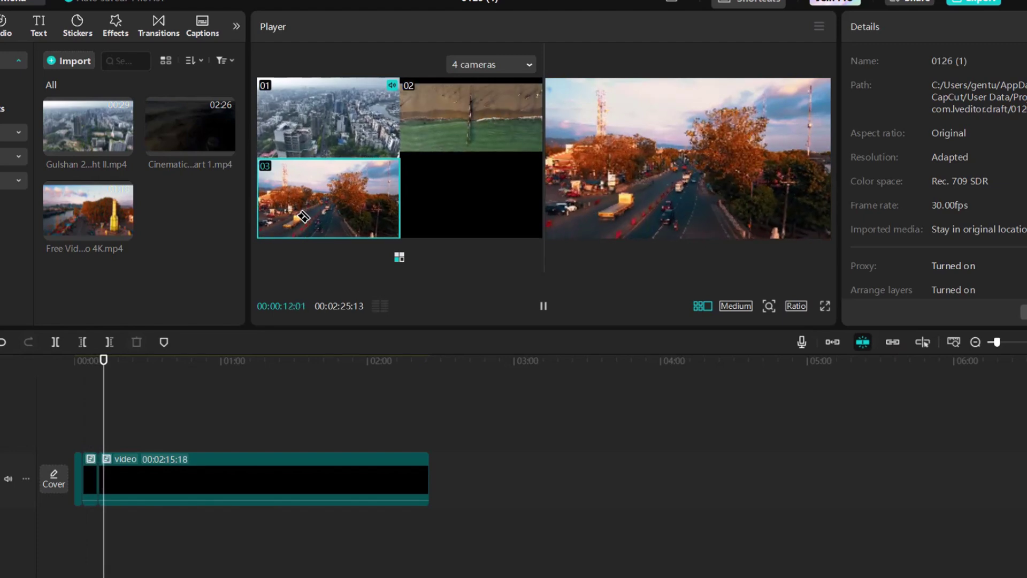
click(325, 103)
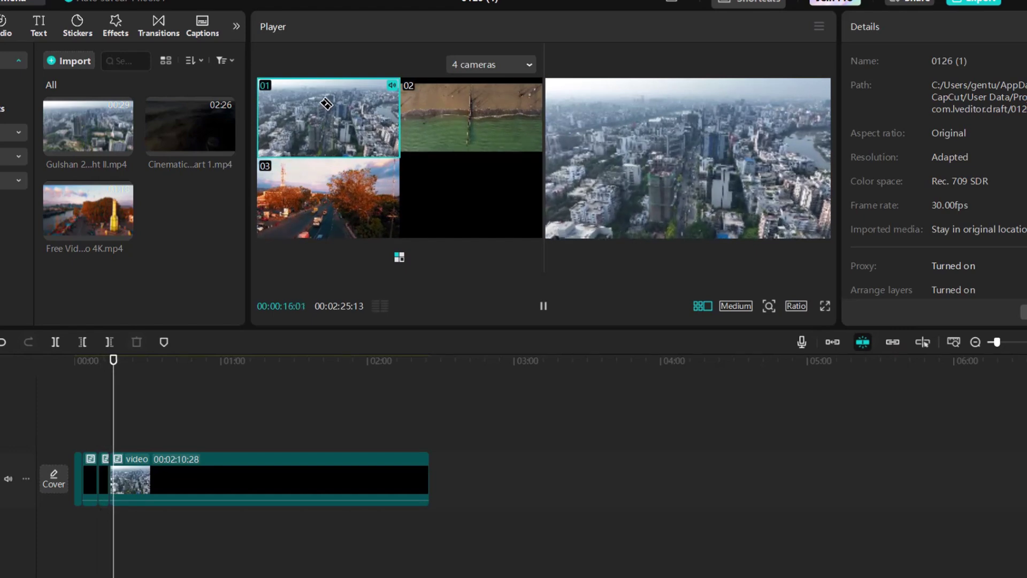
click(364, 218)
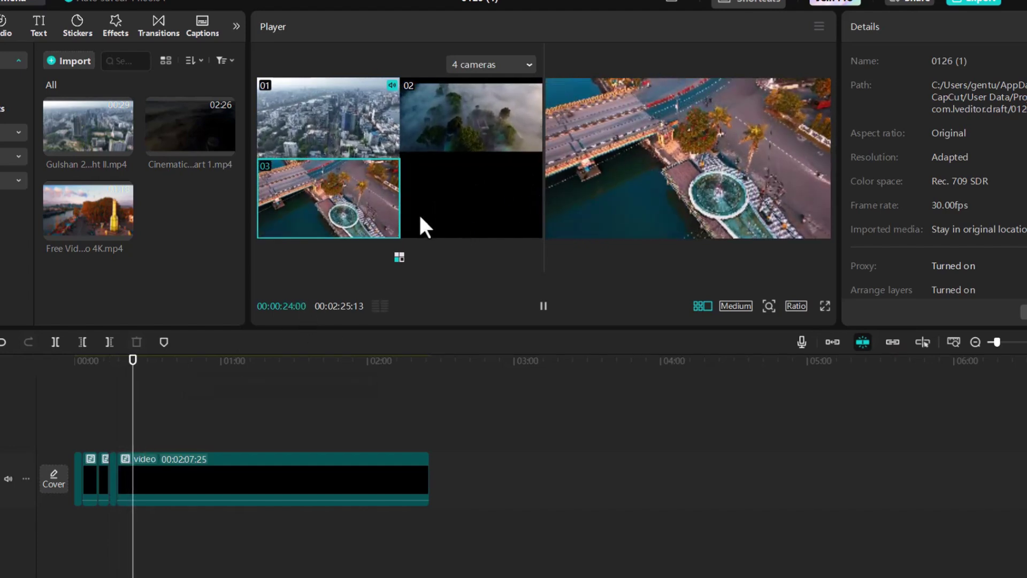
click(467, 122)
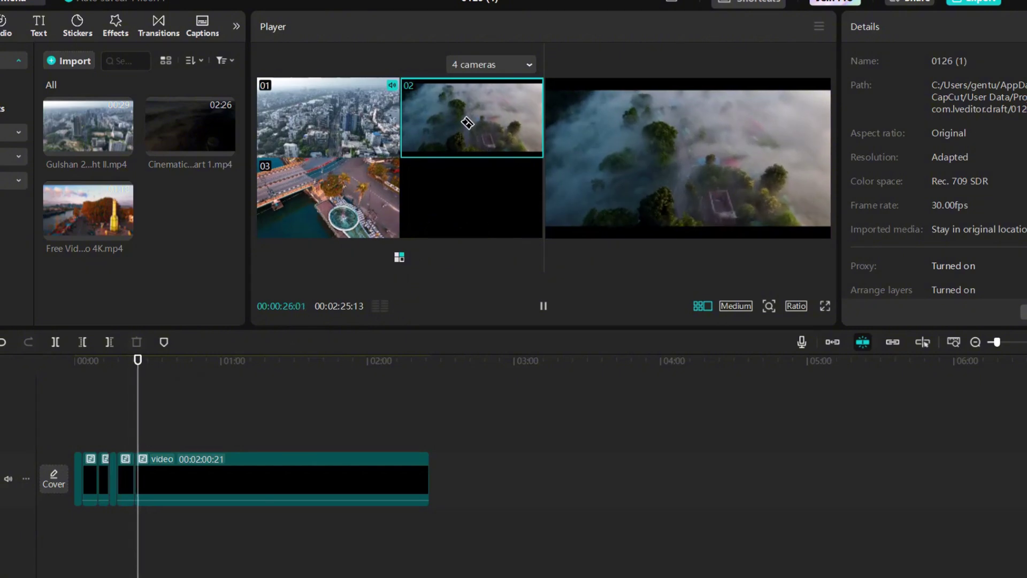
click(365, 202)
key(space)
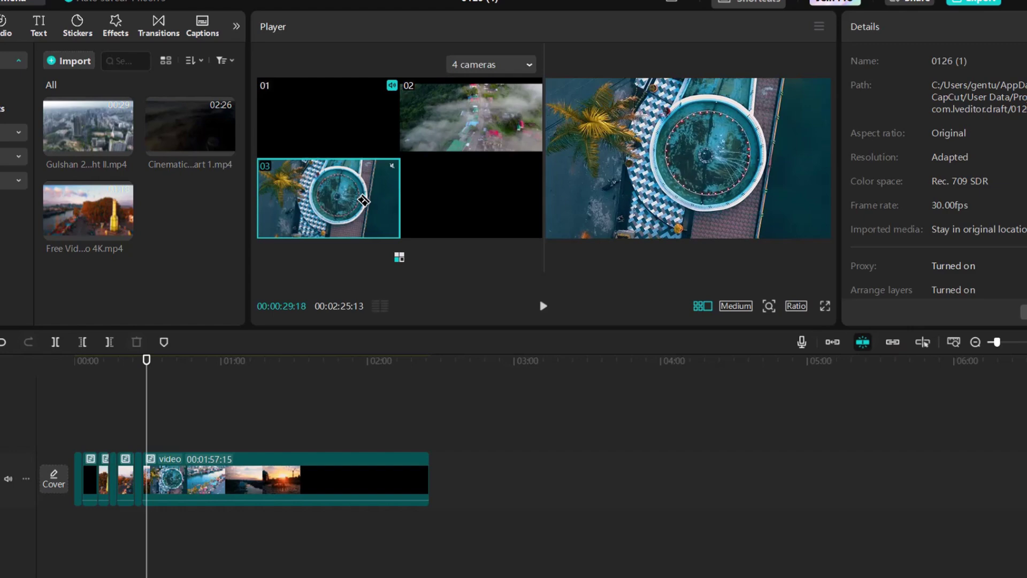
mouse_move(363, 201)
mouse_down()
mouse_move(219, 353)
mouse_move(172, 378)
mouse_up()
drag(87, 379, 82, 385)
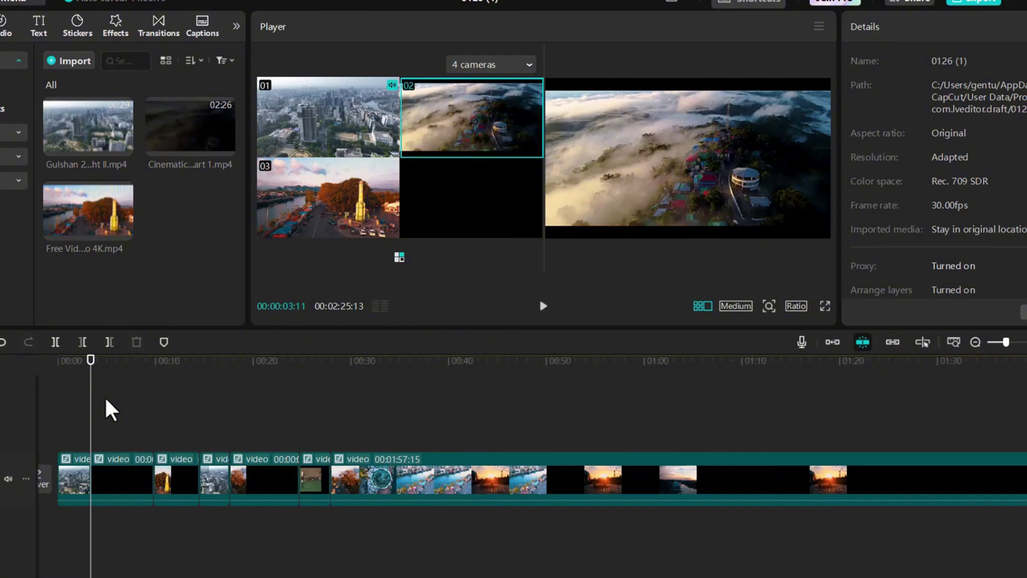
Step: Zoom in and replay the opening cuts, then place the playhead at 00:00:02:20 and select the first clip
scroll(124, 455, up, 3)
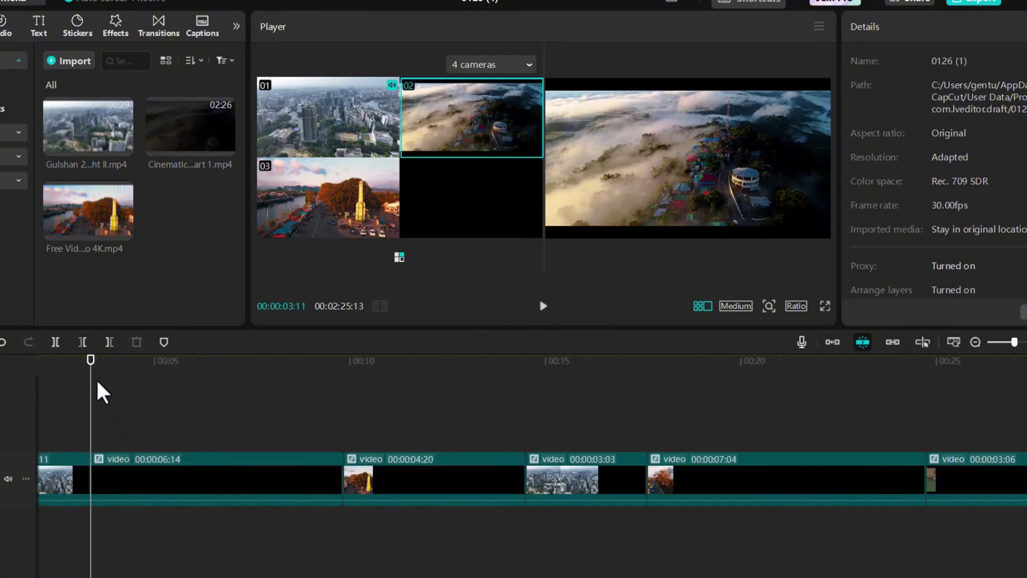
click(23, 385)
key(space)
click(172, 384)
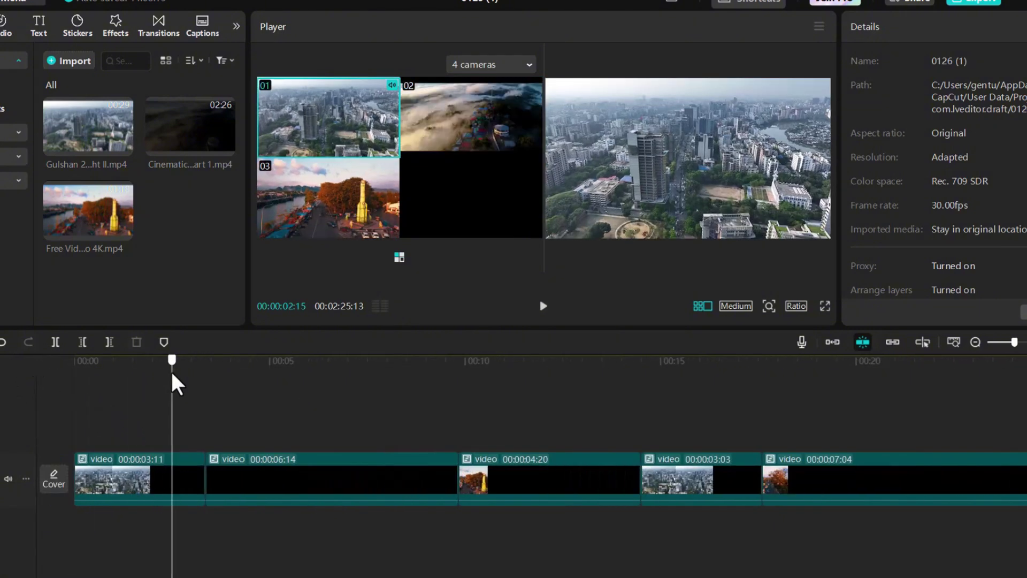
key(2)
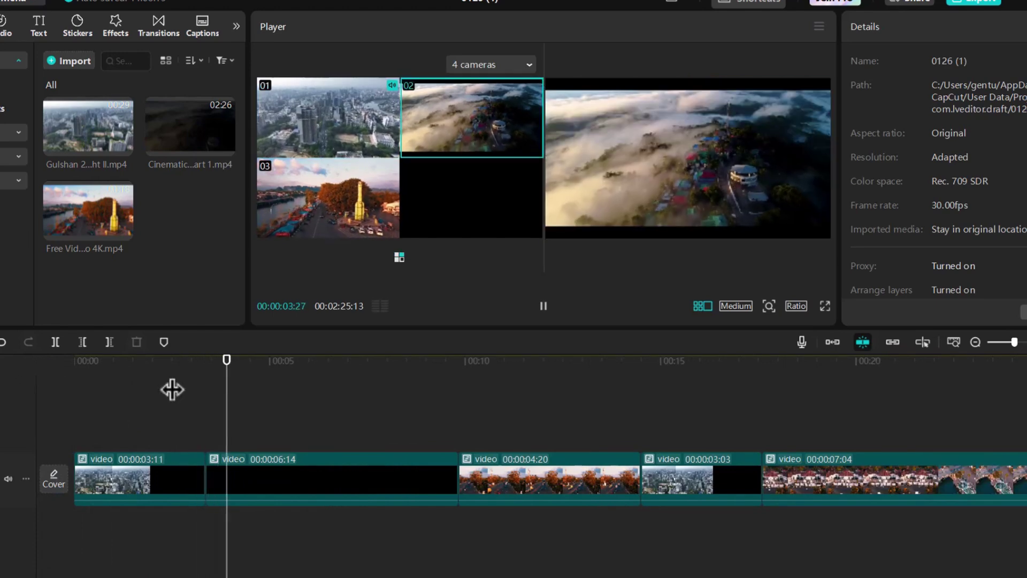
key(space)
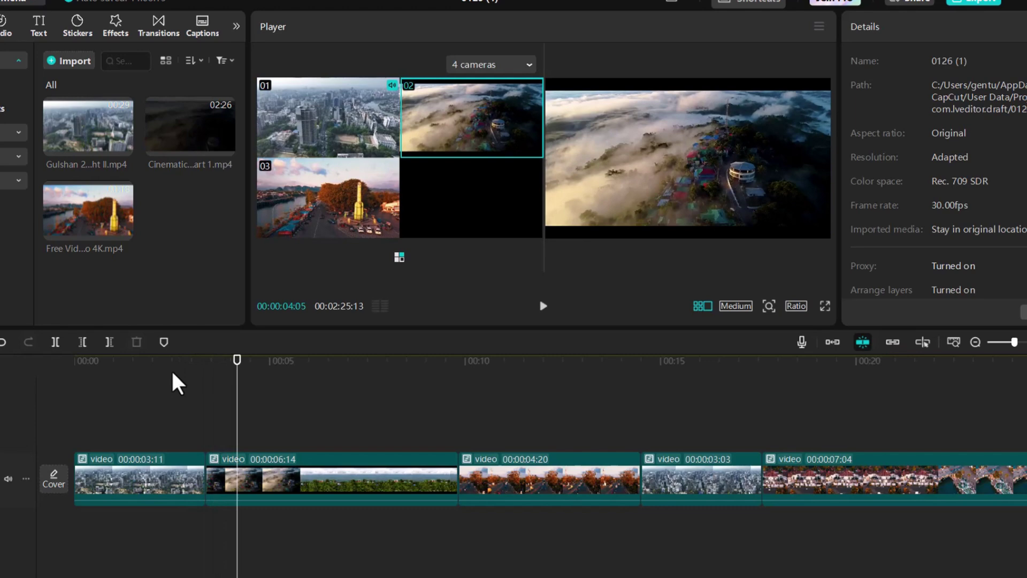
click(179, 367)
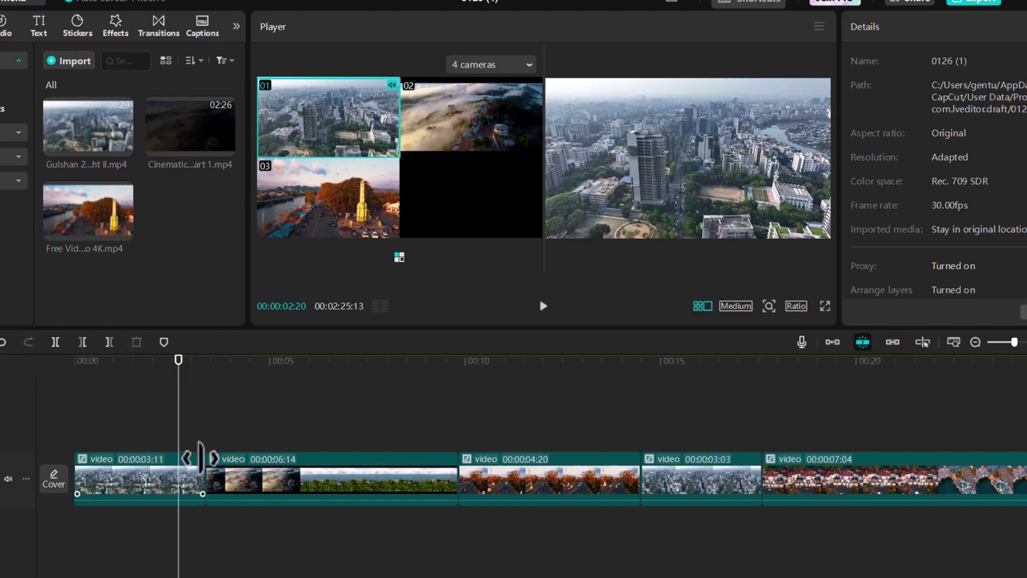
click(198, 480)
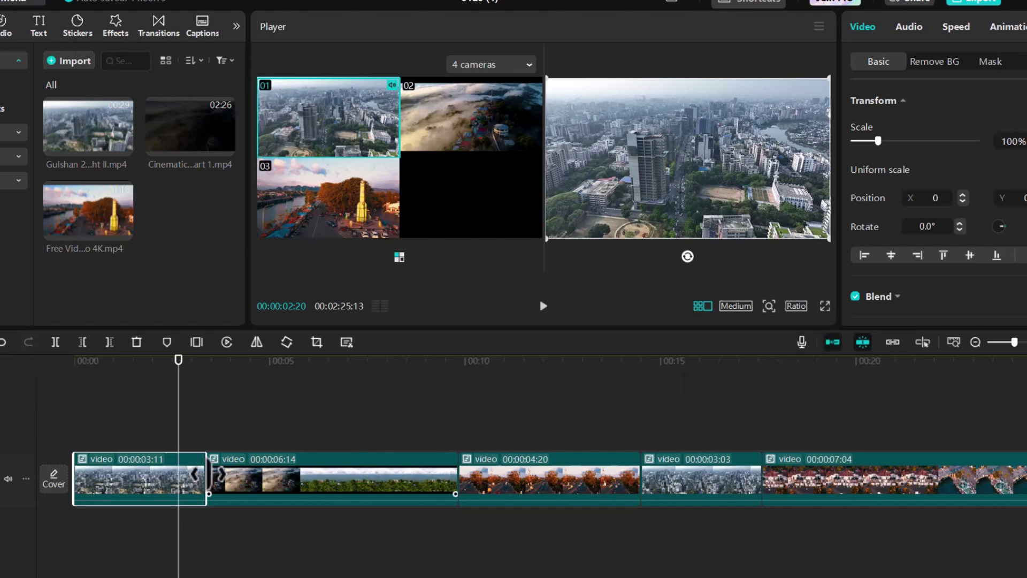
Step: Turn off the main track magnet and trim the first city cut to 00:00:02:16
mouse_move(205, 456)
mouse_down()
mouse_move(260, 456)
mouse_move(218, 455)
mouse_up()
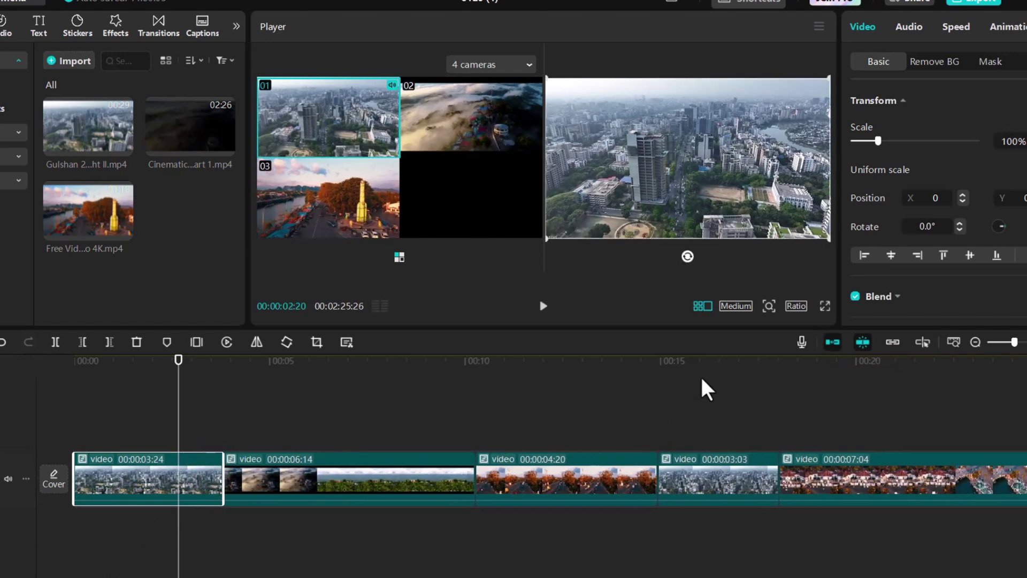
click(834, 344)
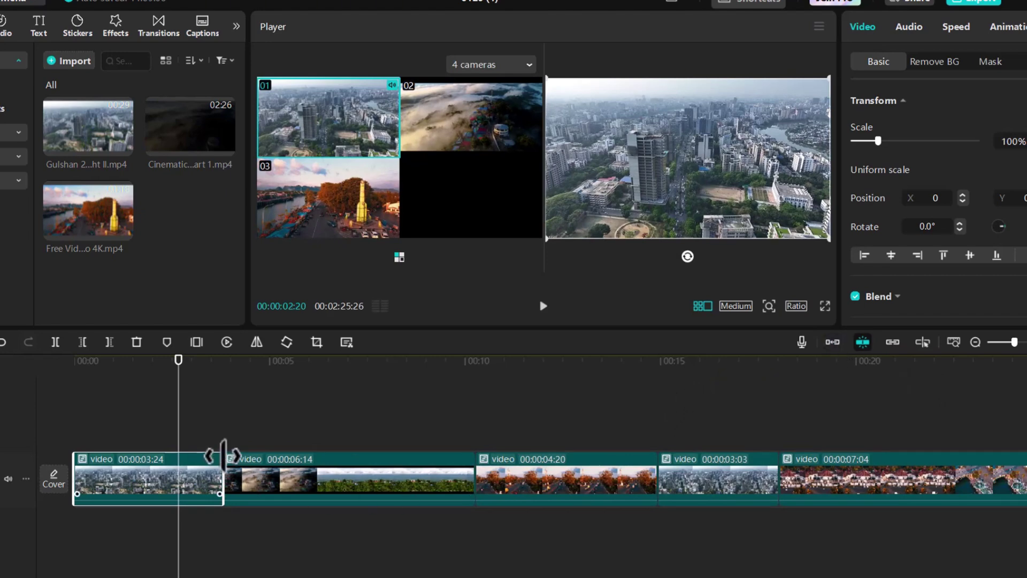
drag(223, 456, 173, 456)
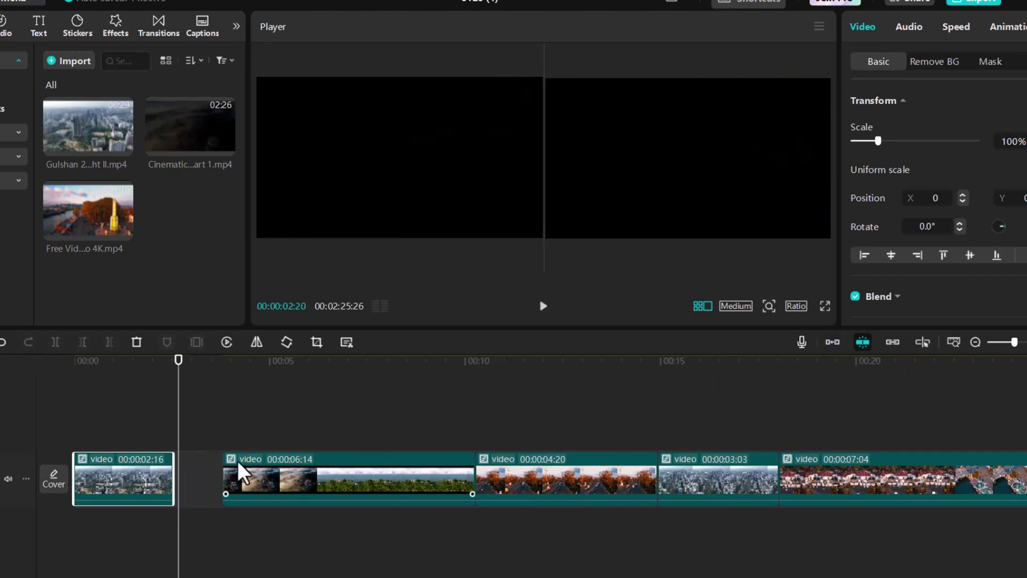